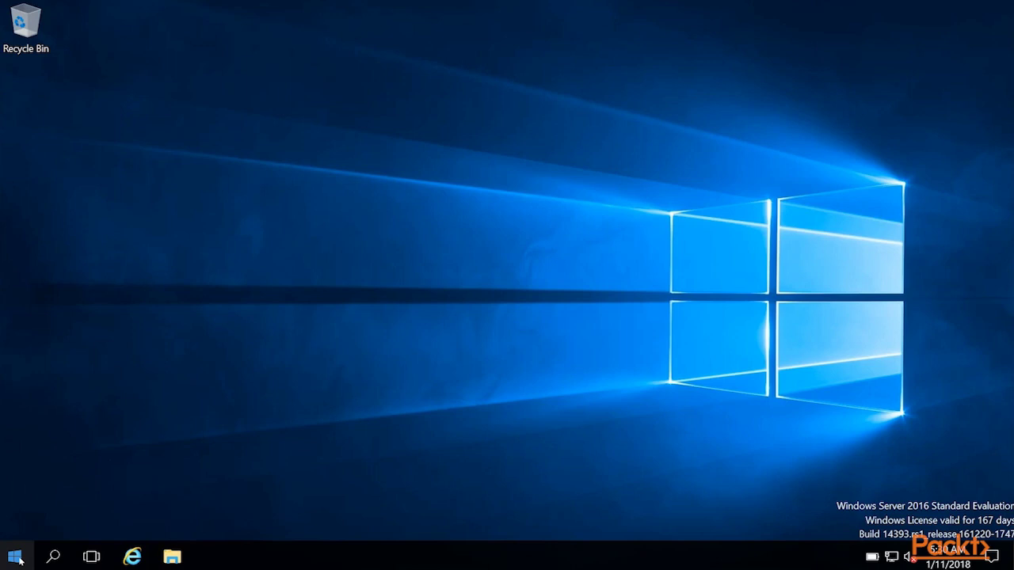
Open the Start menu, expand its side pane to show entry names, and view the Administrator account options
left_click(20, 561)
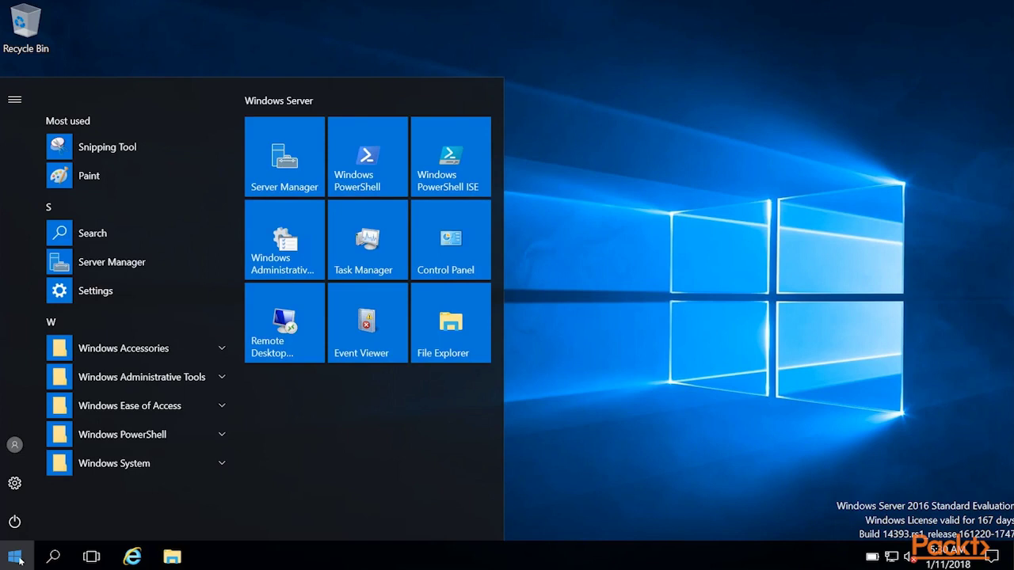
left_click(15, 101)
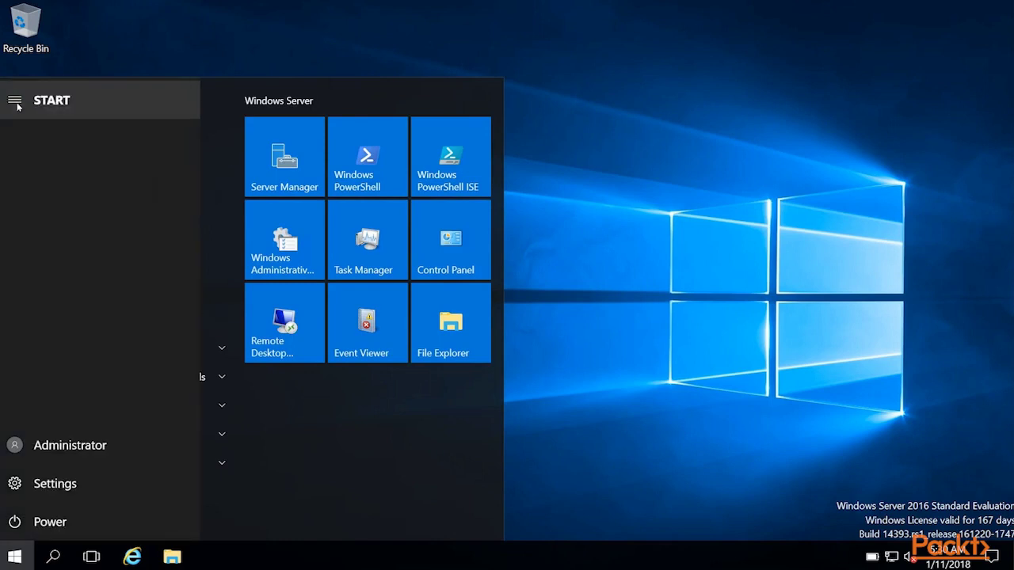
left_click(49, 437)
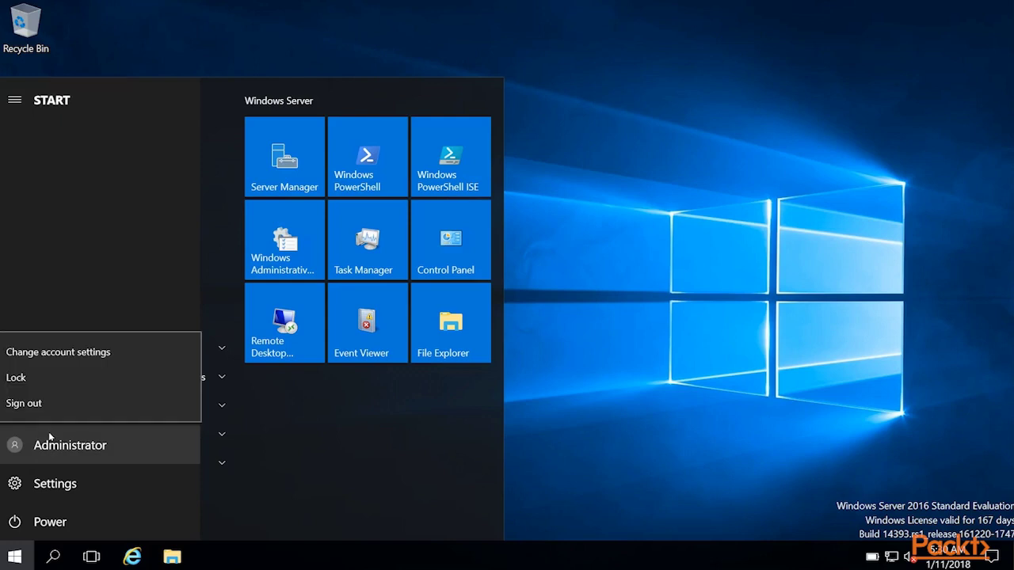
left_click(45, 484)
Open Windows Settings, close it, and bring the Start menu back up
left_click(45, 484)
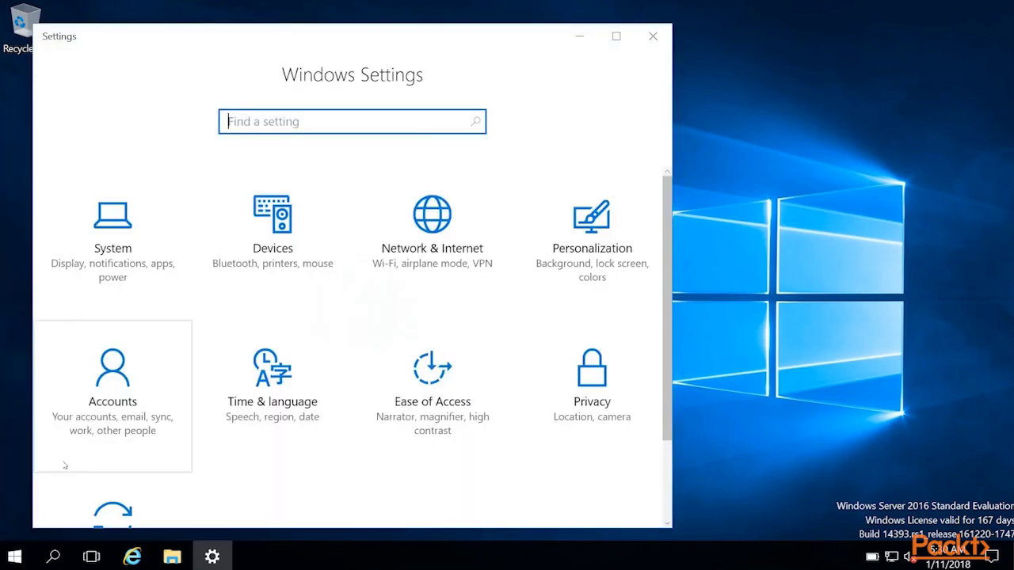
left_click(650, 37)
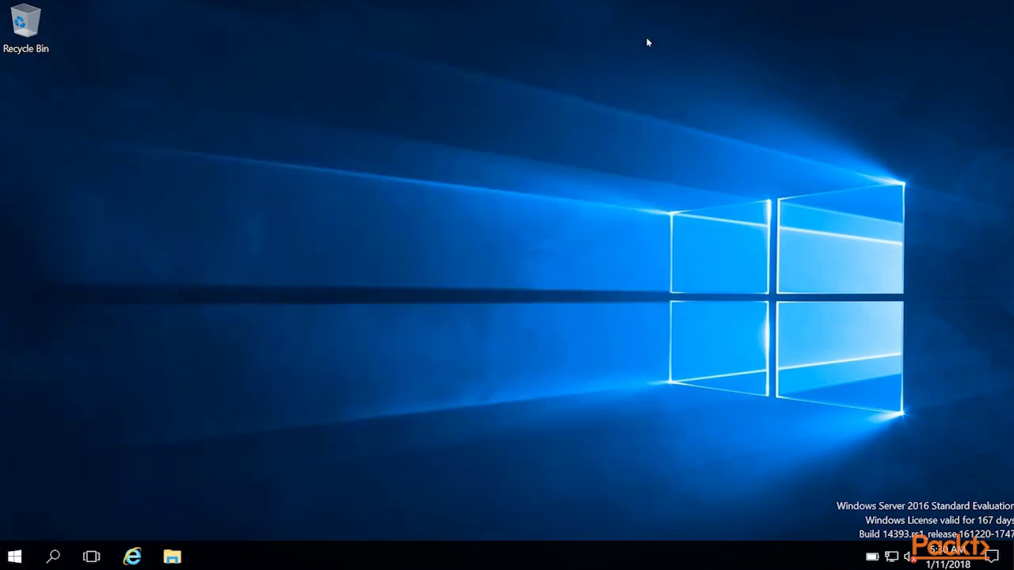
left_click(22, 554)
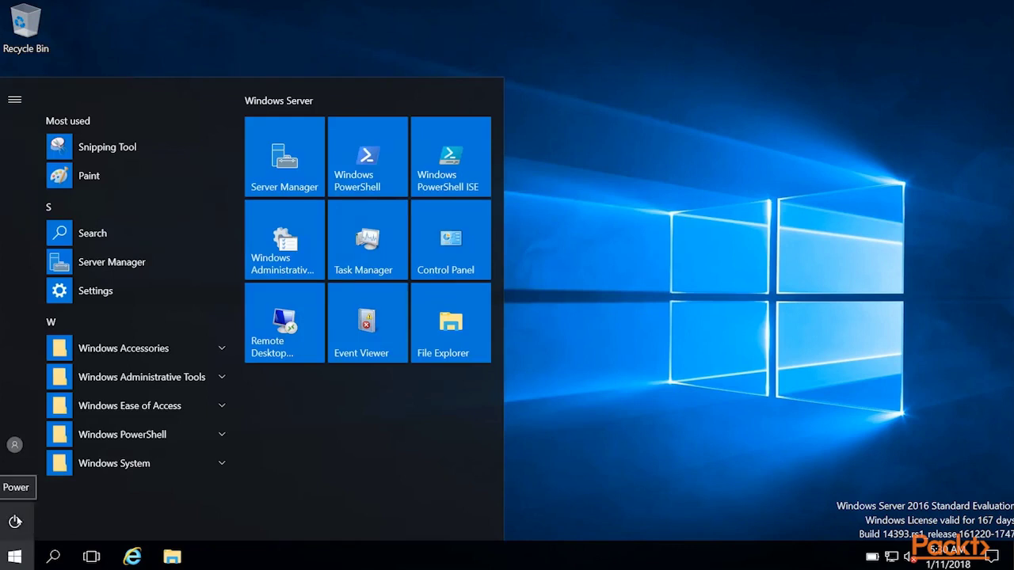
left_click(15, 520)
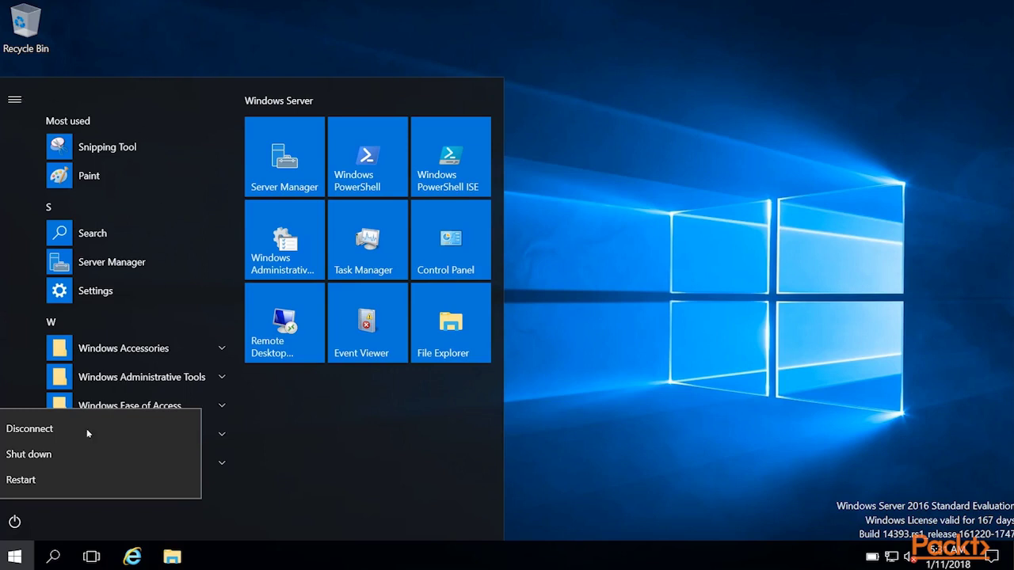
left_click(16, 559)
left_click(16, 559)
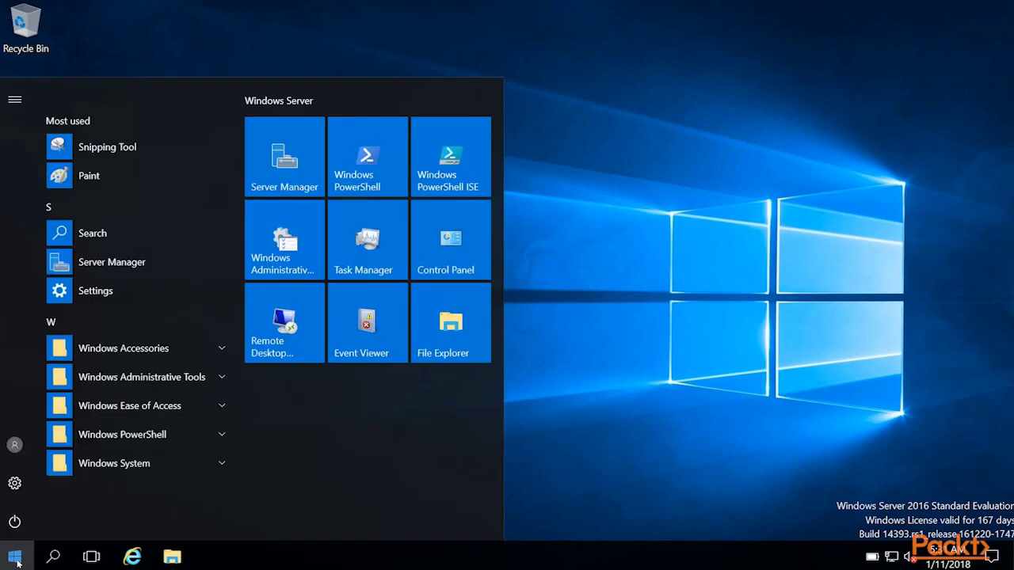
left_click(78, 121)
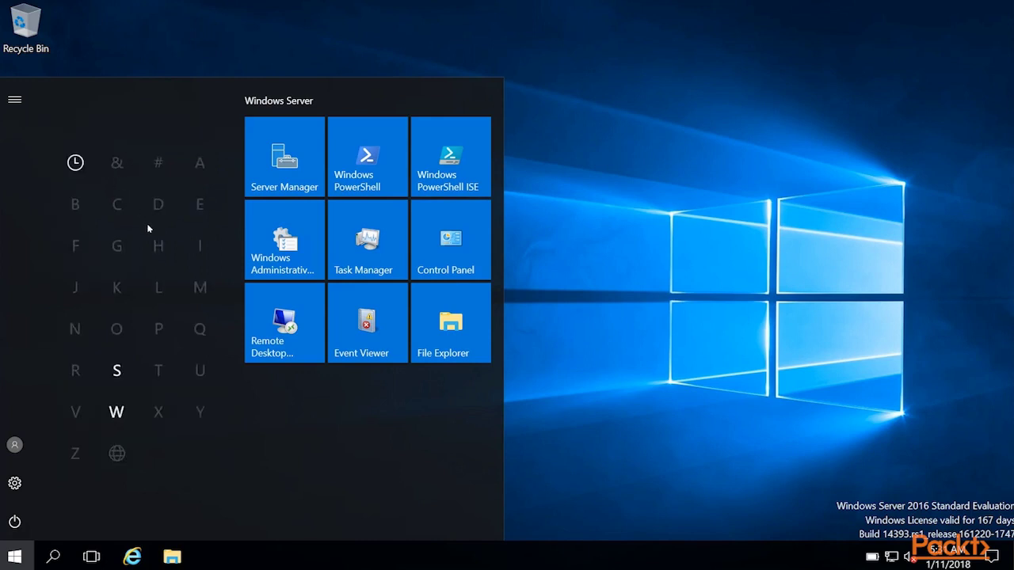
left_click(123, 380)
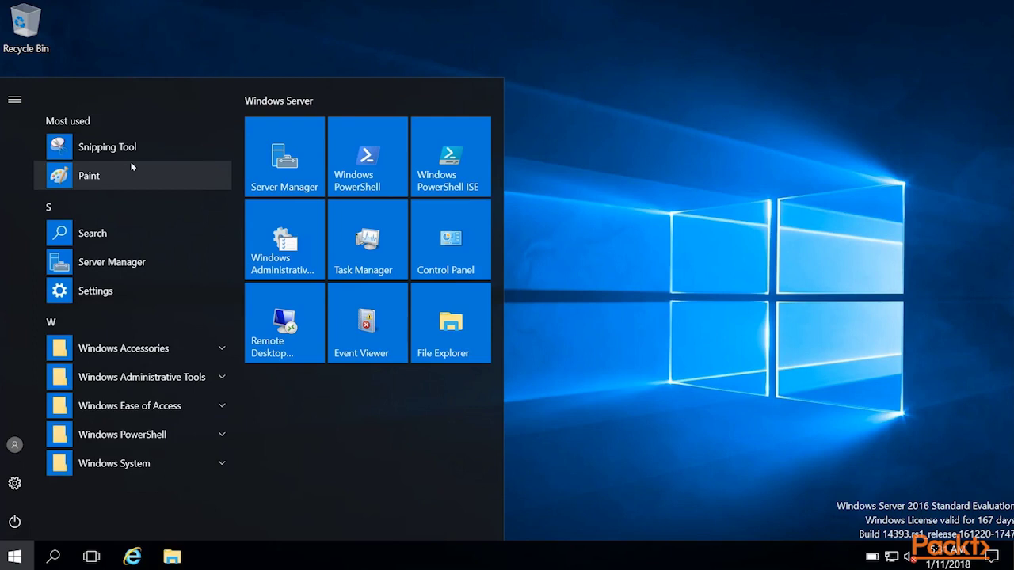
left_click(95, 124)
left_click(119, 420)
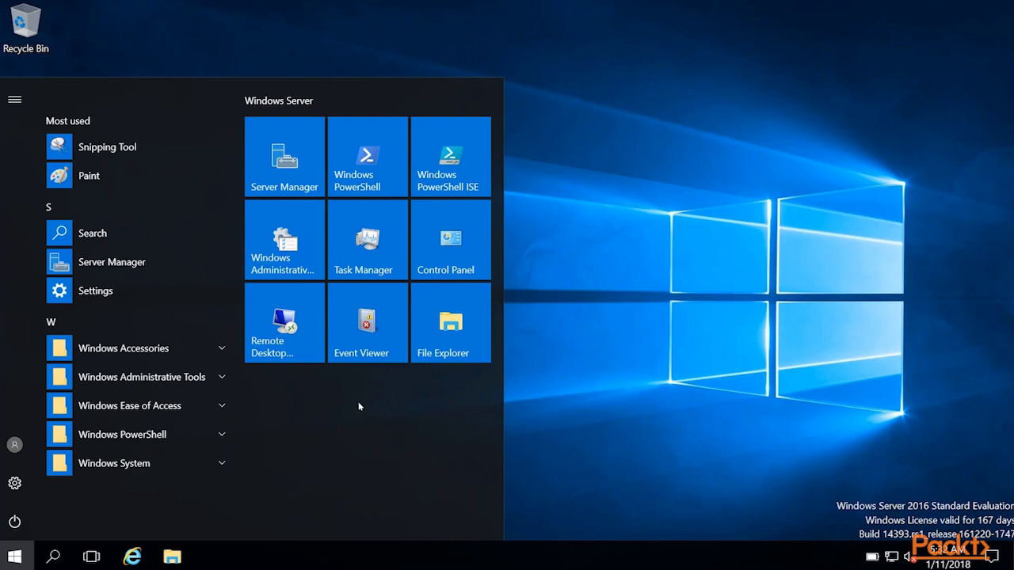
Try renaming and moving the Windows Server tile group, leaving its name and position unchanged
left_click(269, 101)
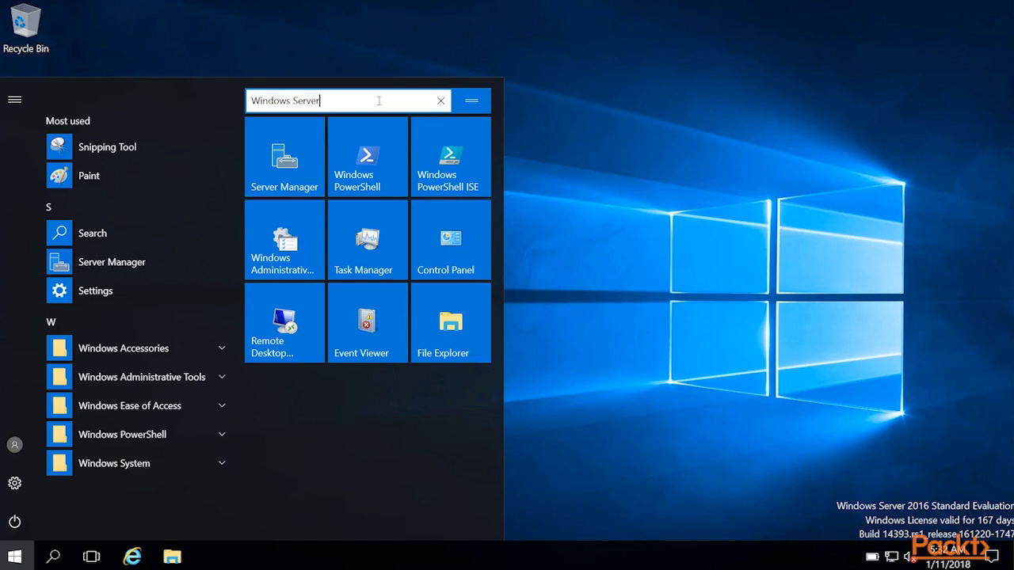
left_click(394, 386)
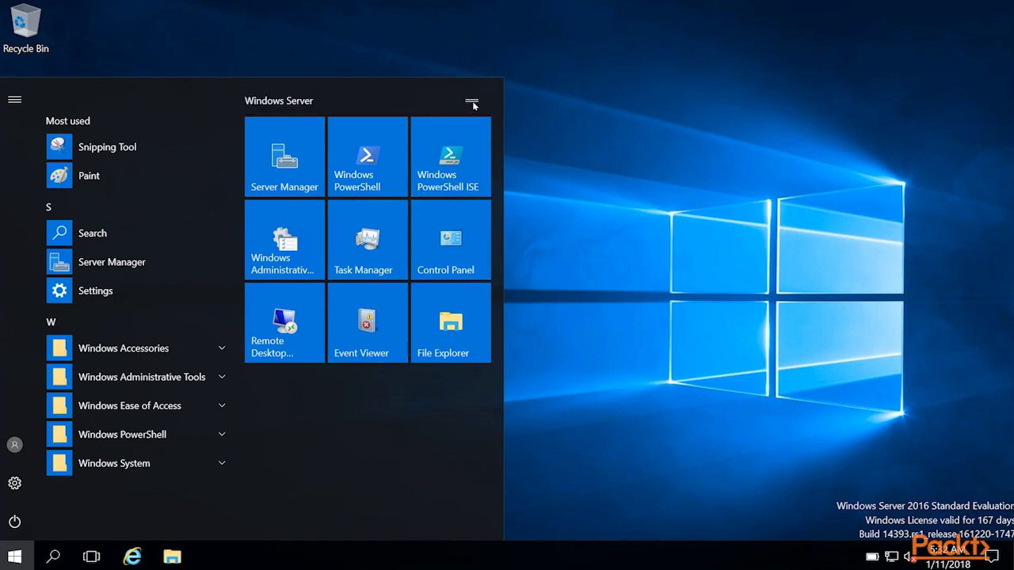
mouse_move(473, 104)
left_mouse_down()
mouse_move(416, 271)
mouse_move(437, 127)
mouse_move(465, 118)
left_mouse_up()
Widen the Start menu, shrink it back to its original width, and close it
left_click_drag(505, 96, 671, 124)
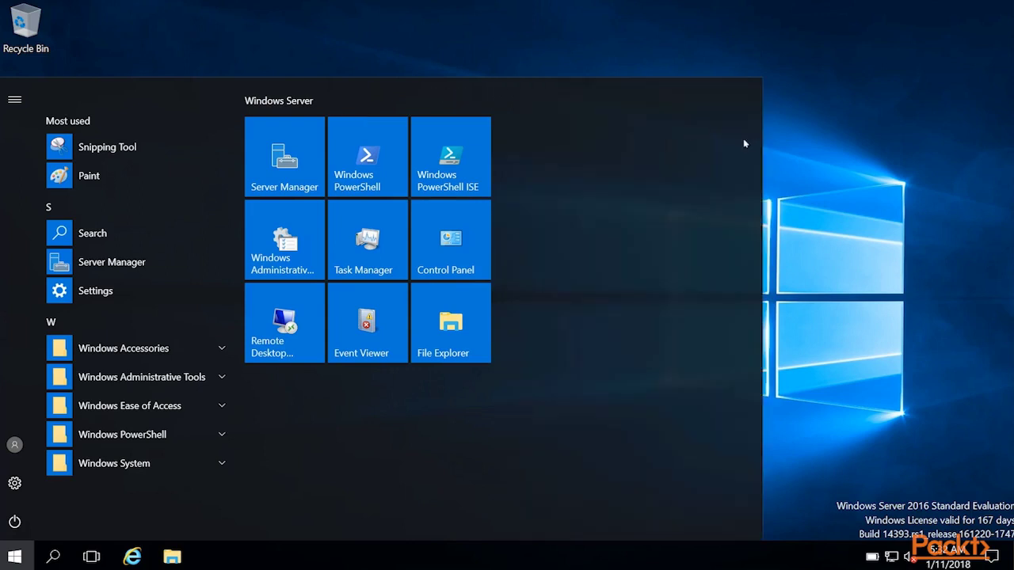
left_click_drag(765, 105, 531, 119)
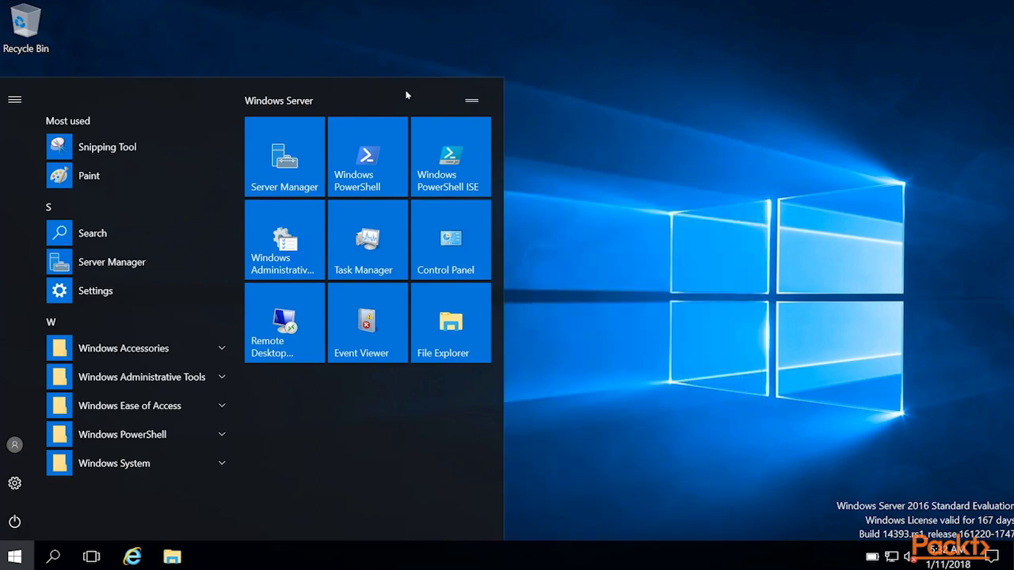
left_click(14, 557)
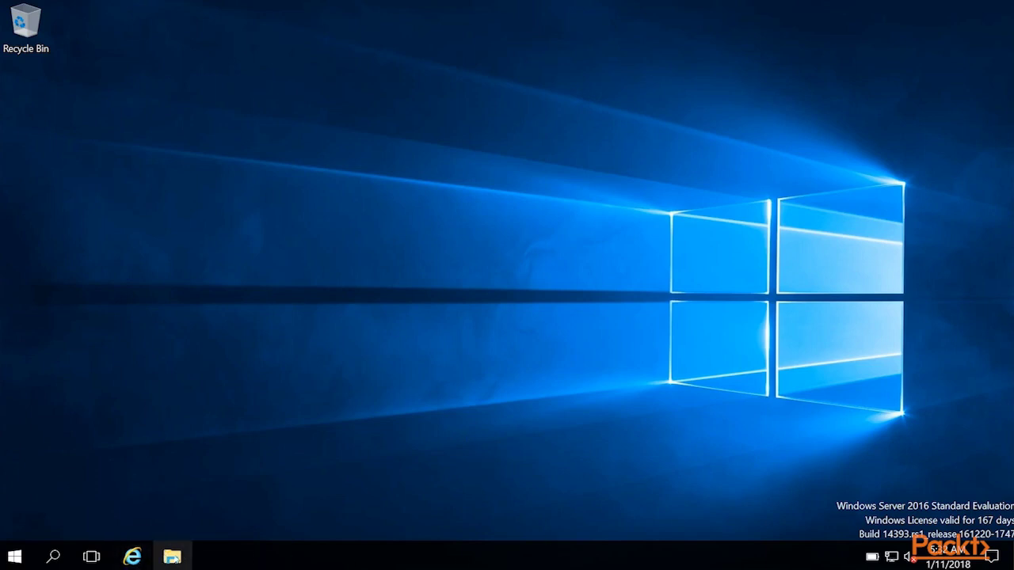
left_click(15, 557)
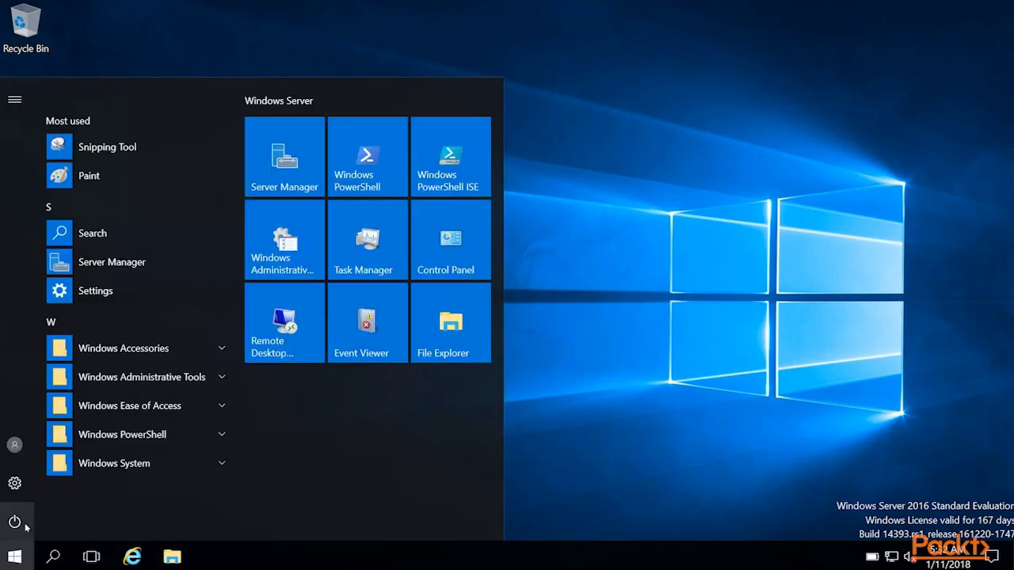
left_click(14, 483)
mouse_move(224, 564)
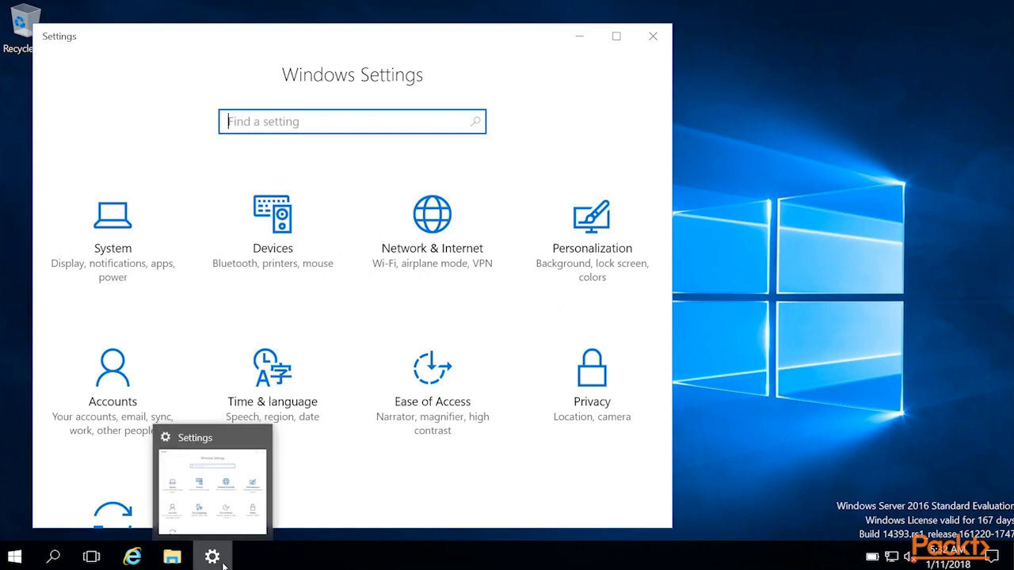
left_click(92, 557)
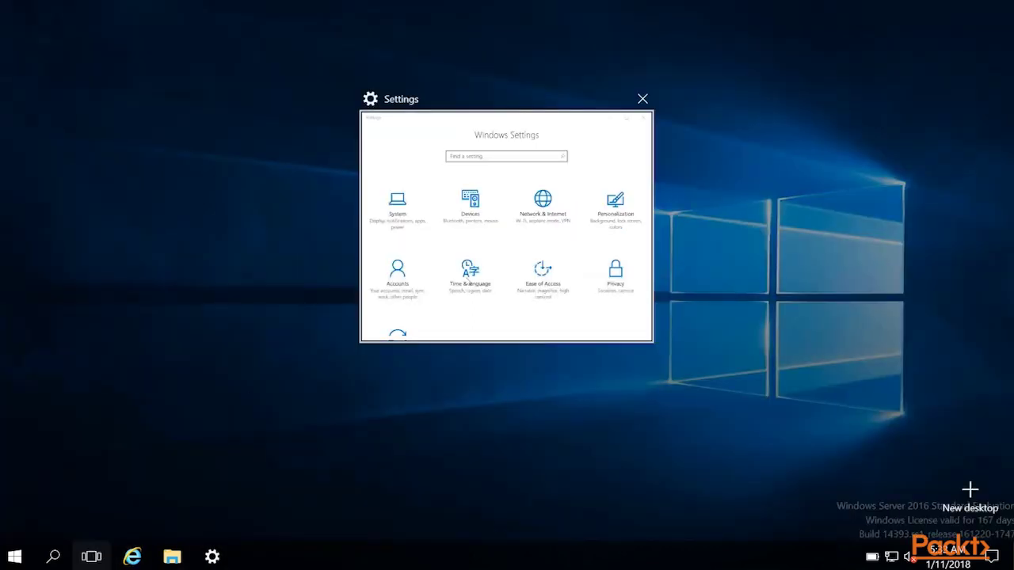
left_click(469, 283)
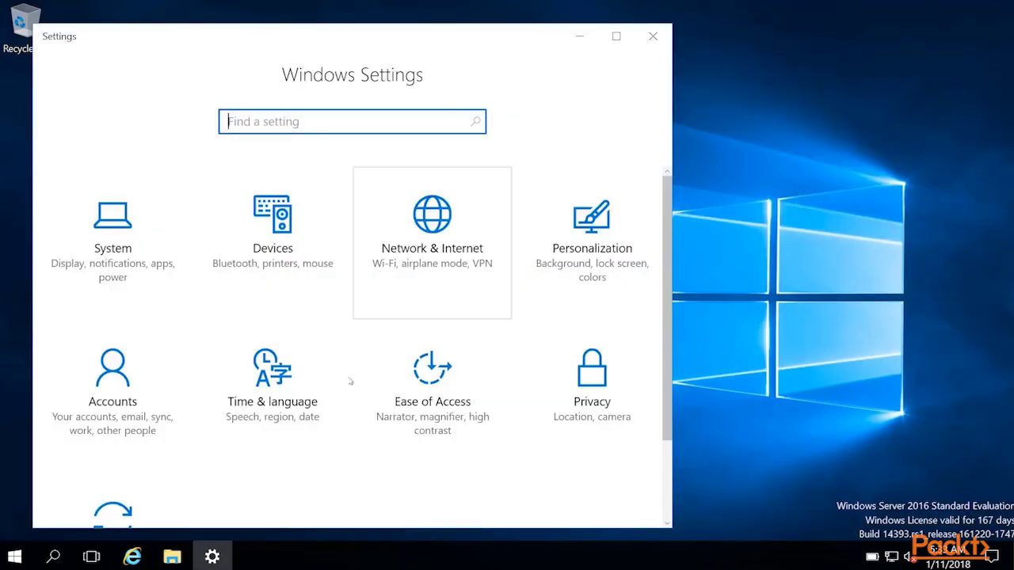
left_click(54, 557)
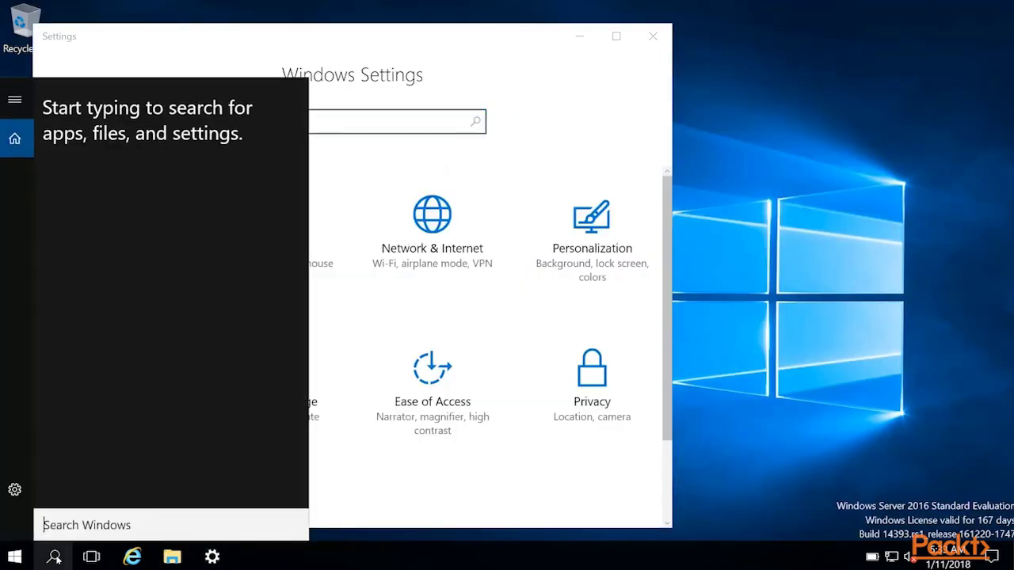
left_click(54, 557)
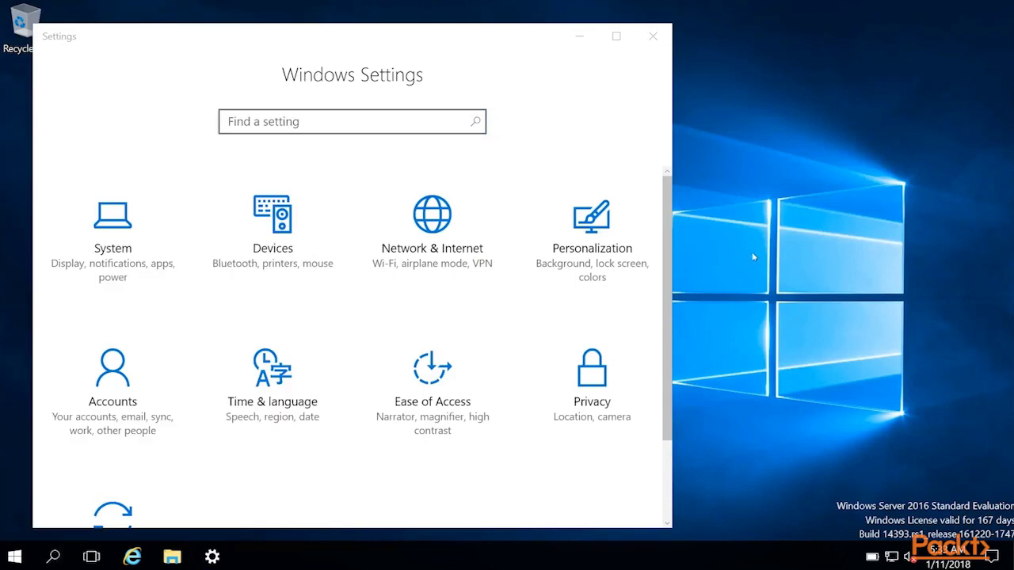
left_click(653, 36)
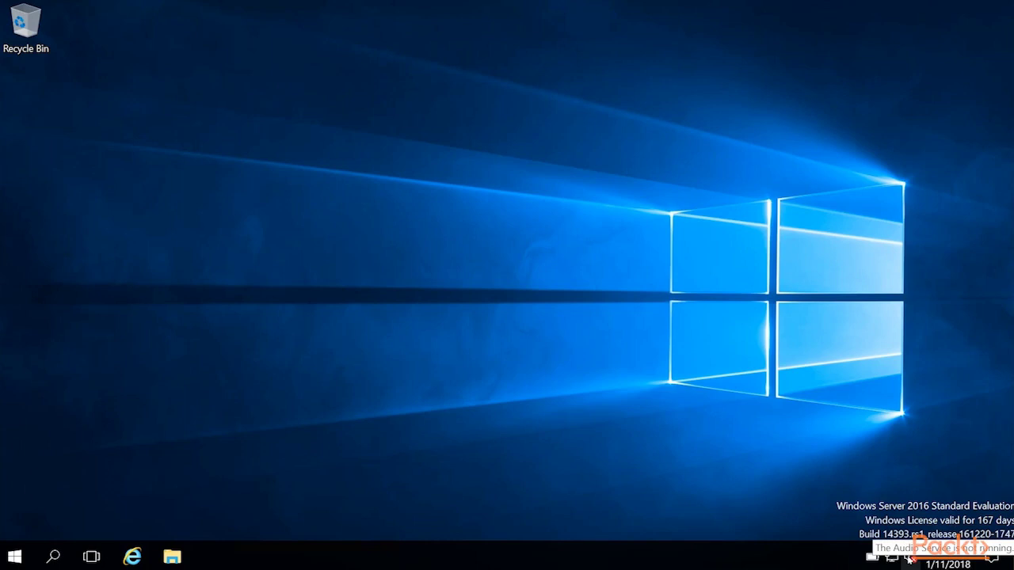
left_click(948, 564)
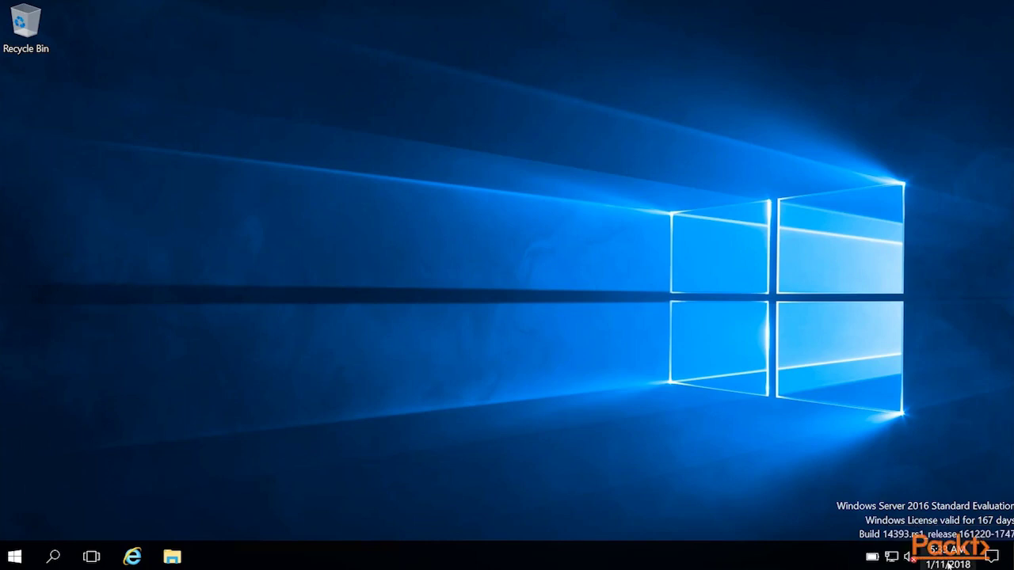
left_click(948, 564)
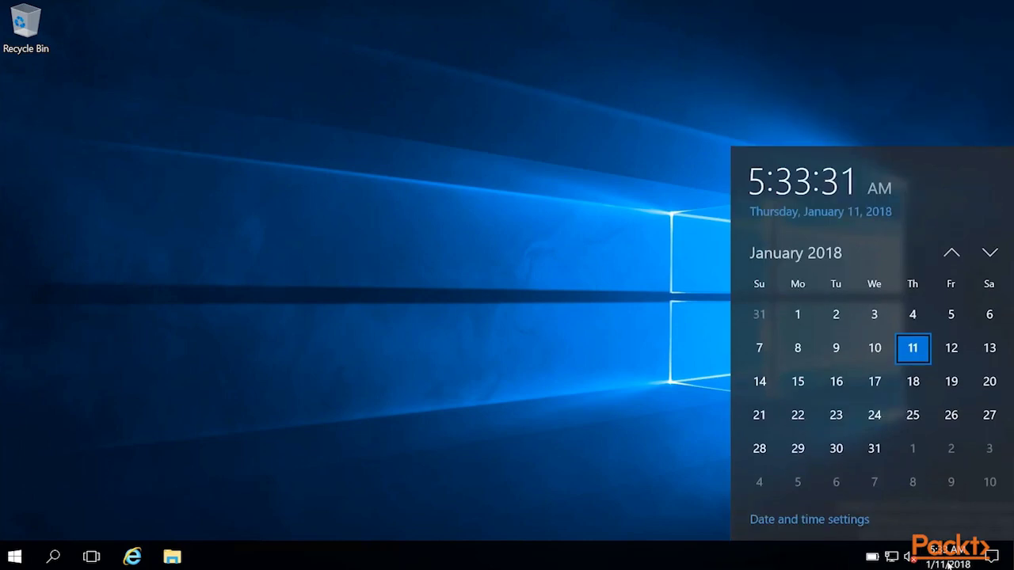
right_click(948, 564)
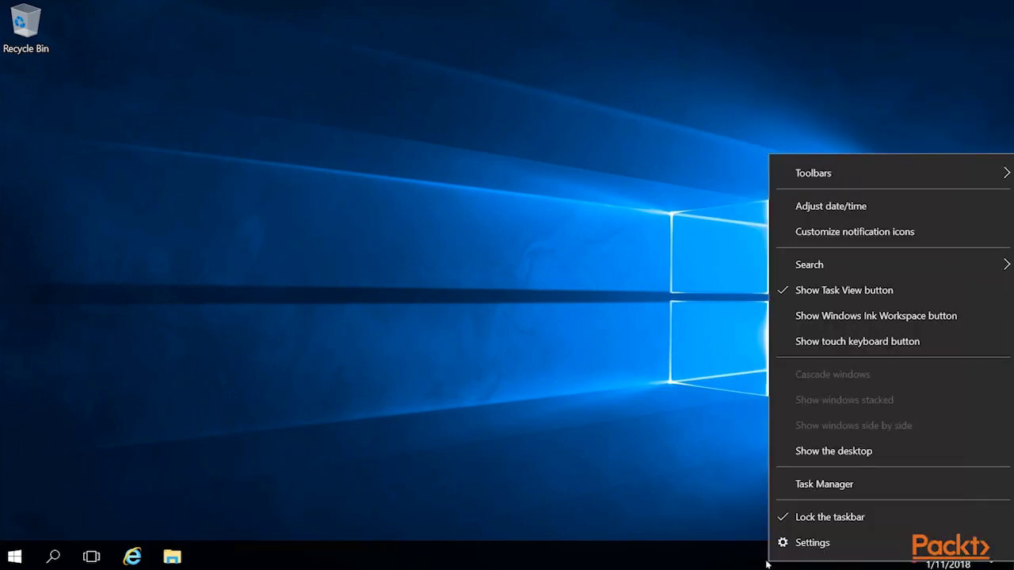
left_click(733, 565)
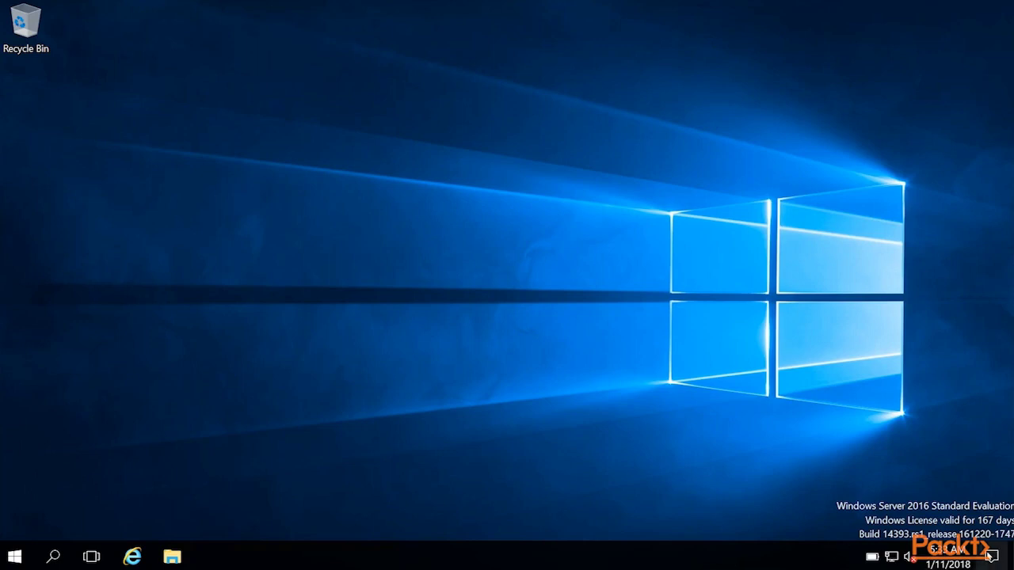
left_click(990, 556)
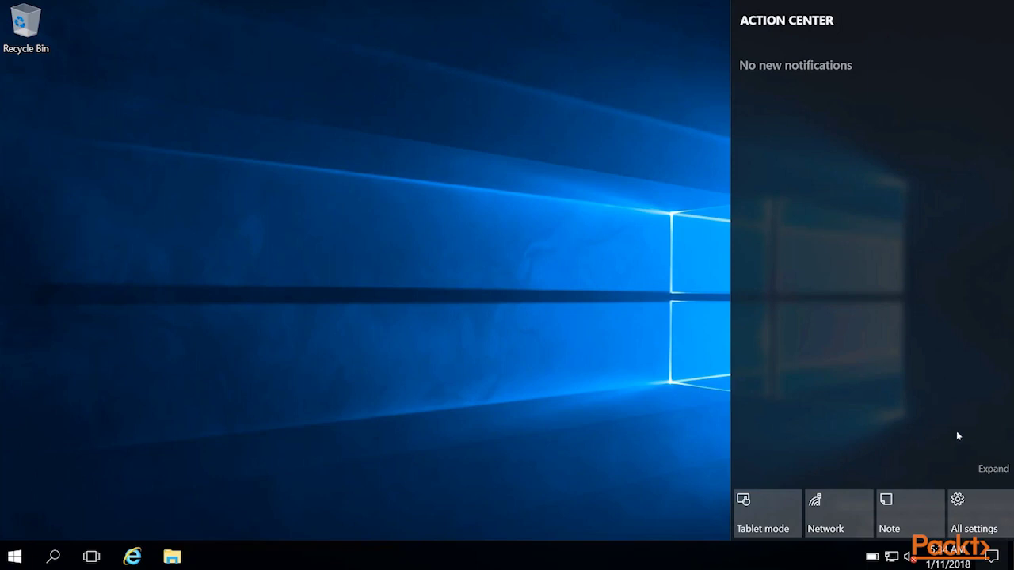
left_click(995, 470)
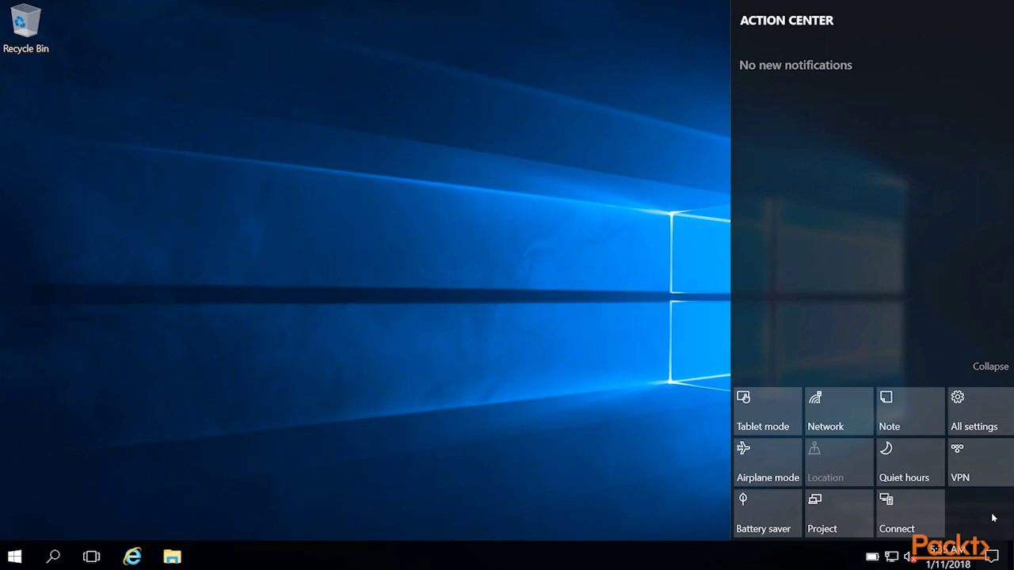
left_click(992, 557)
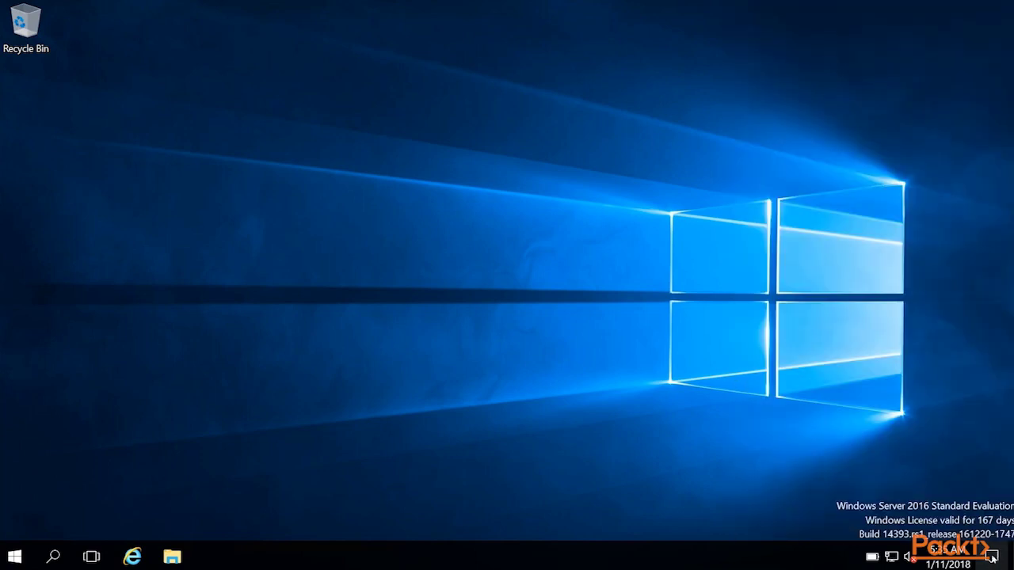